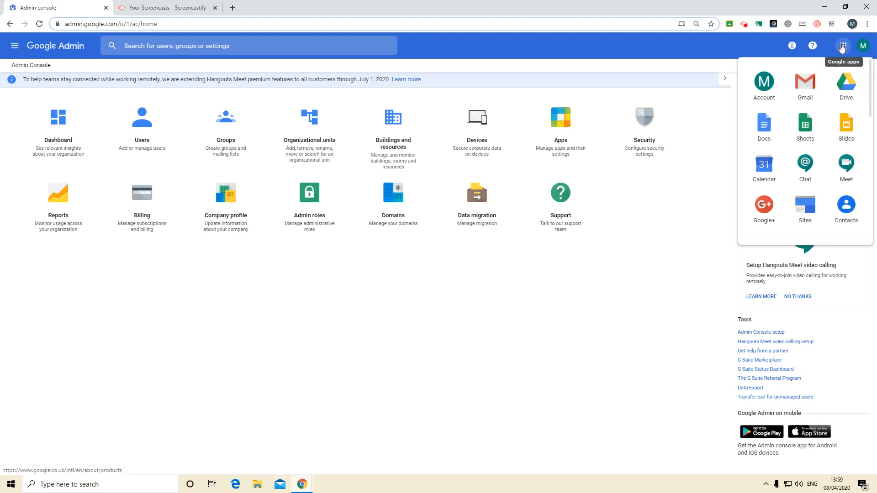
scroll(820, 190, "down", 4)
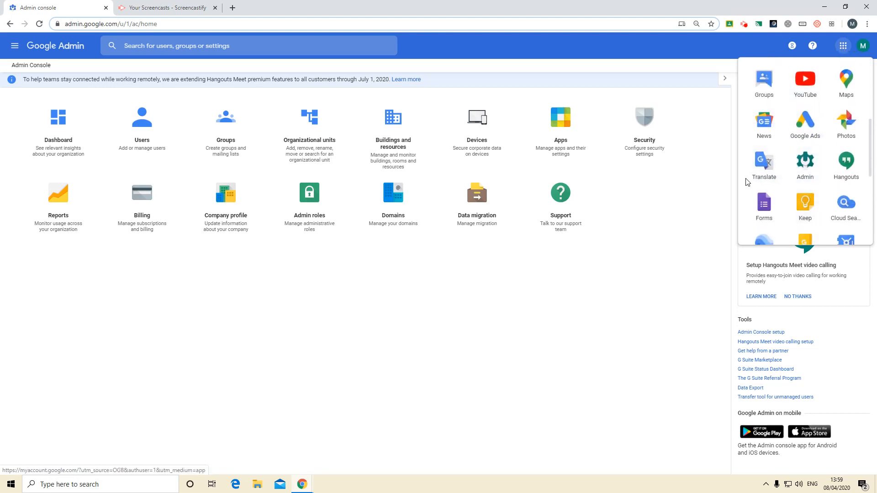
left_click(611, 314)
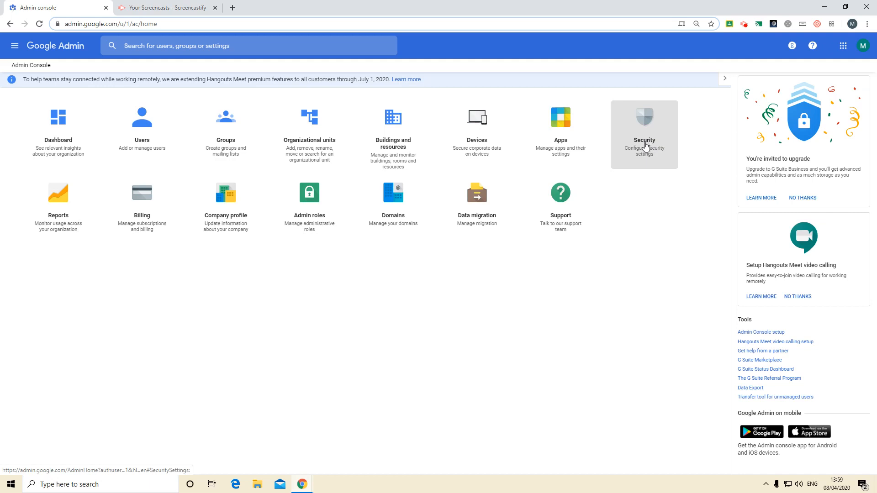
Step: Open the Classroom Manager configuration from the list of domain-installed G Suite Marketplace apps
left_click(560, 125)
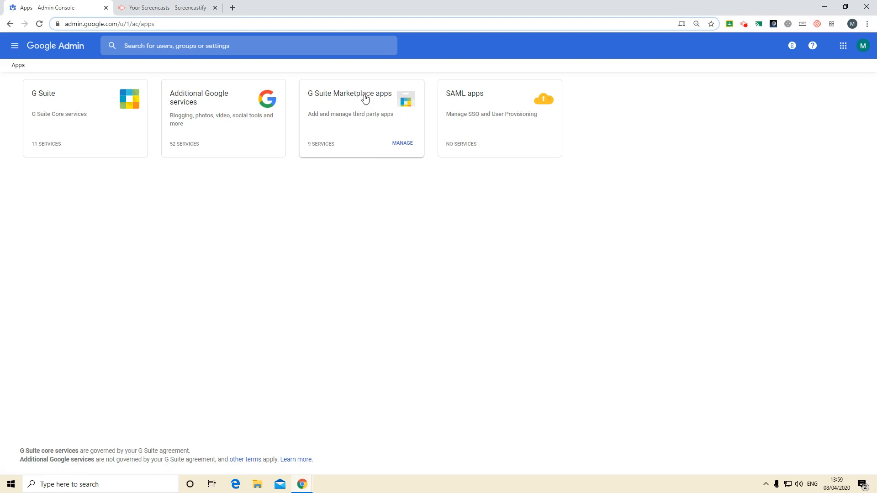
left_click(332, 100)
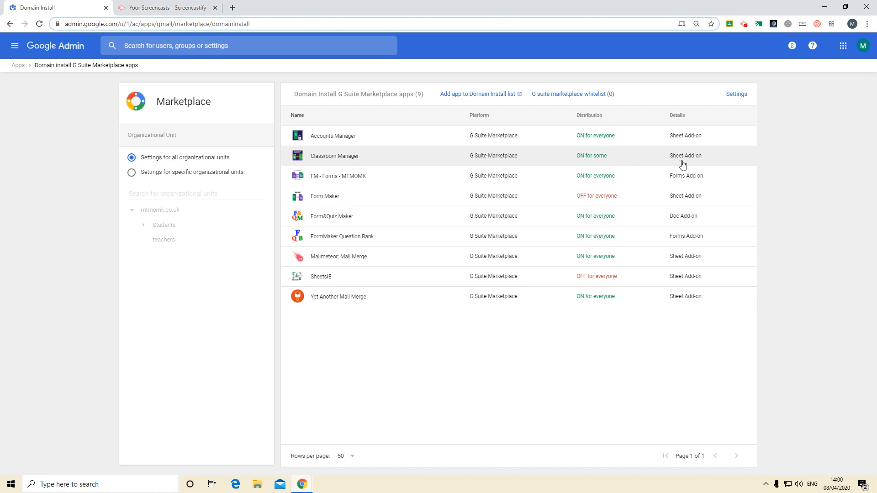
left_click(321, 158)
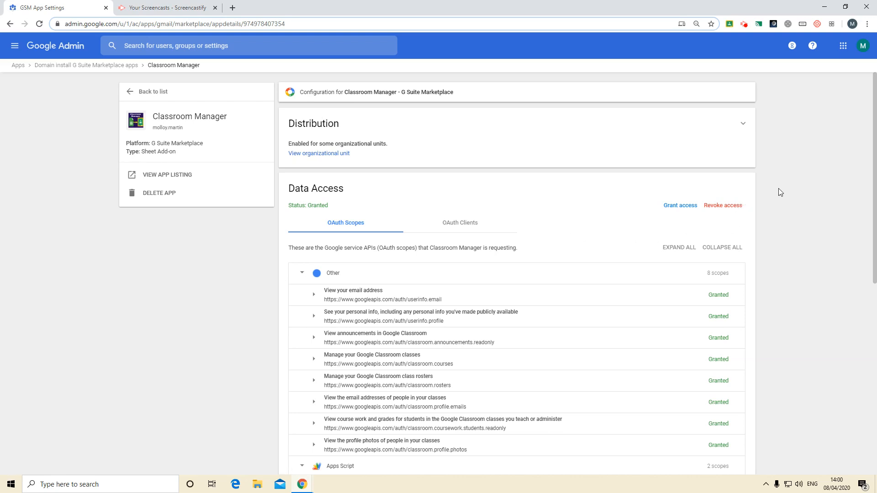
Step: Compare Classroom Manager's OAuth scopes with the Authorization Error image in the other window, and return to the app settings
scroll(792, 223, "down", 3)
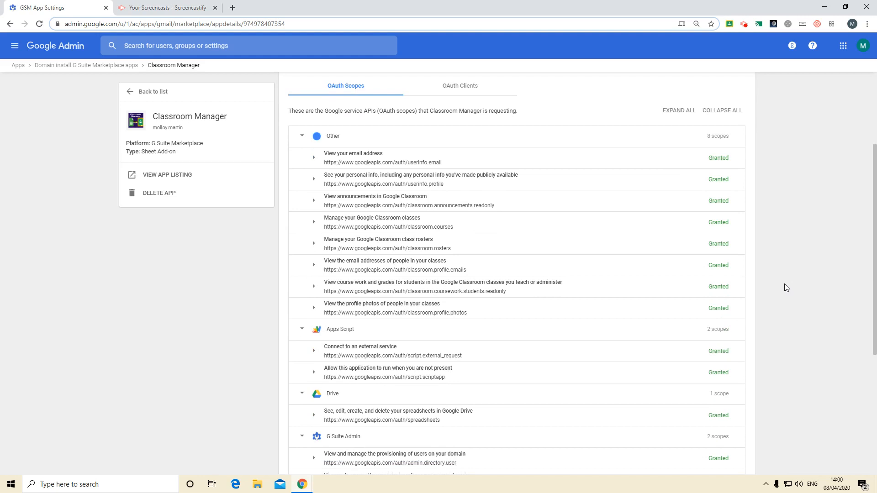
key("alt+Tab")
key("alt+Tab")
key("alt+Tab")
key("alt+Tab")
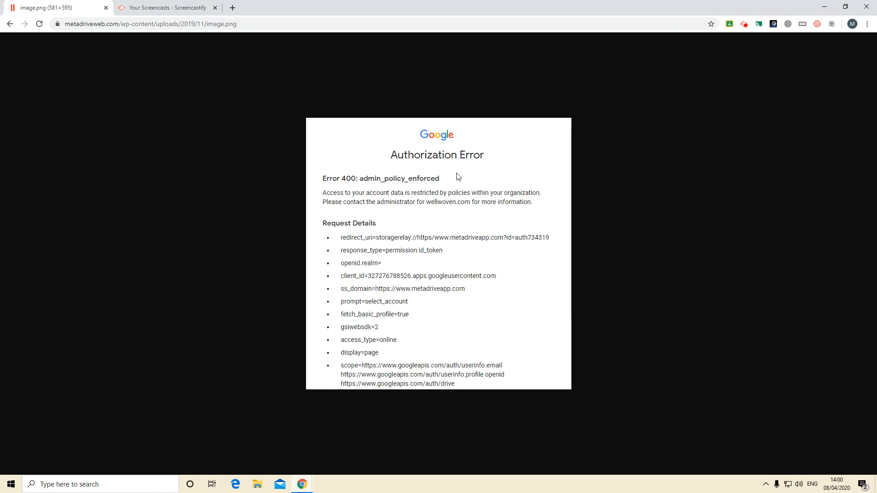
key("alt+Tab")
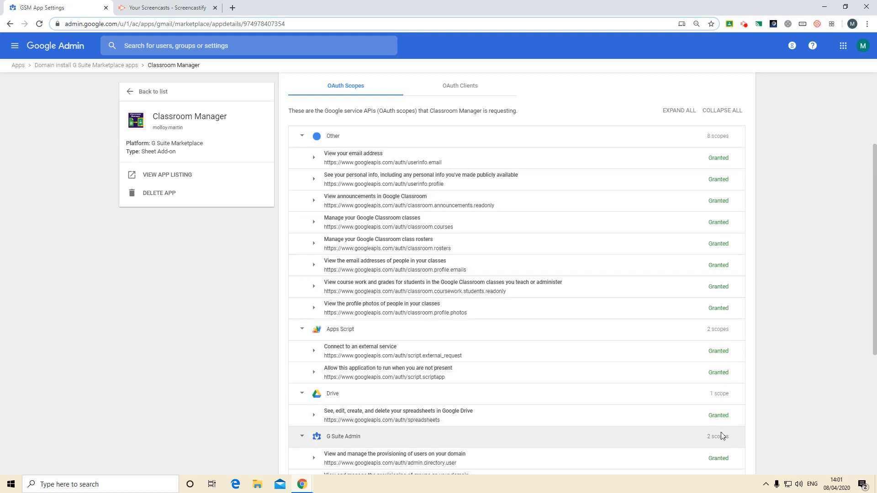
Step: Examine Classroom Manager's data access status and the OAuth scopes for Other, Apps Script, Drive and G Suite Admin
scroll(713, 338, "up", 3)
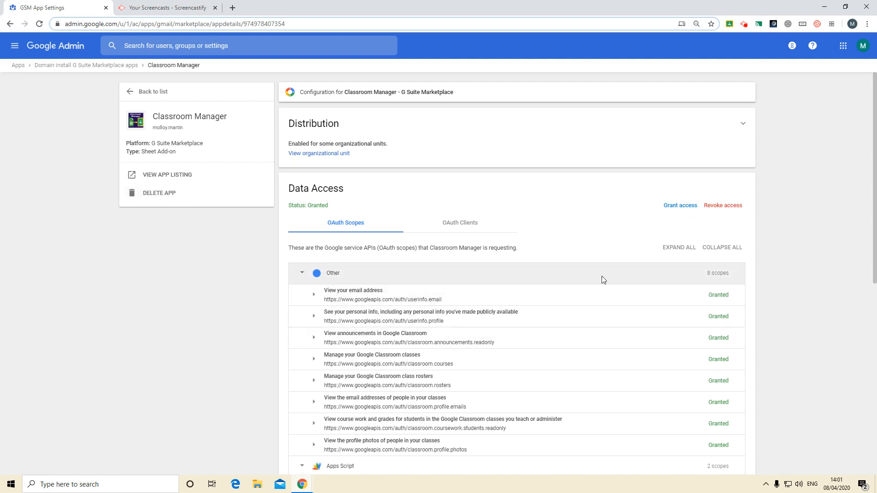
scroll(636, 324, "down", 2)
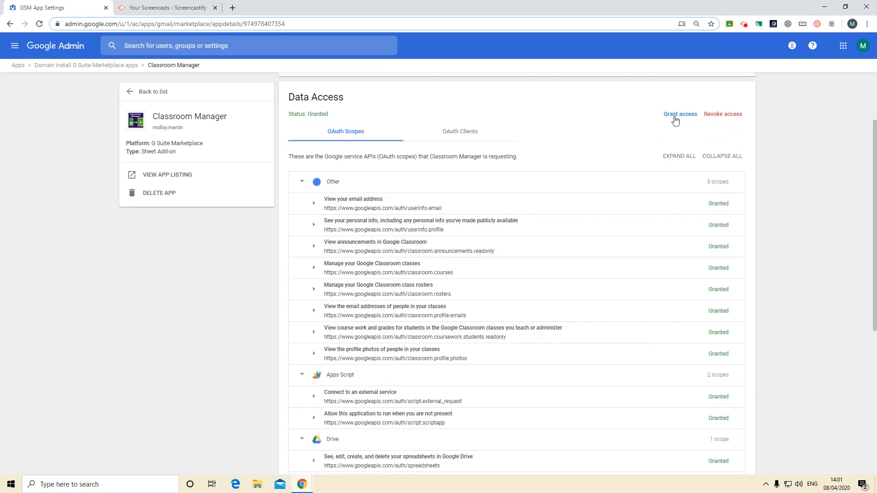
scroll(582, 329, "up", 1)
scroll(583, 329, "down", 7)
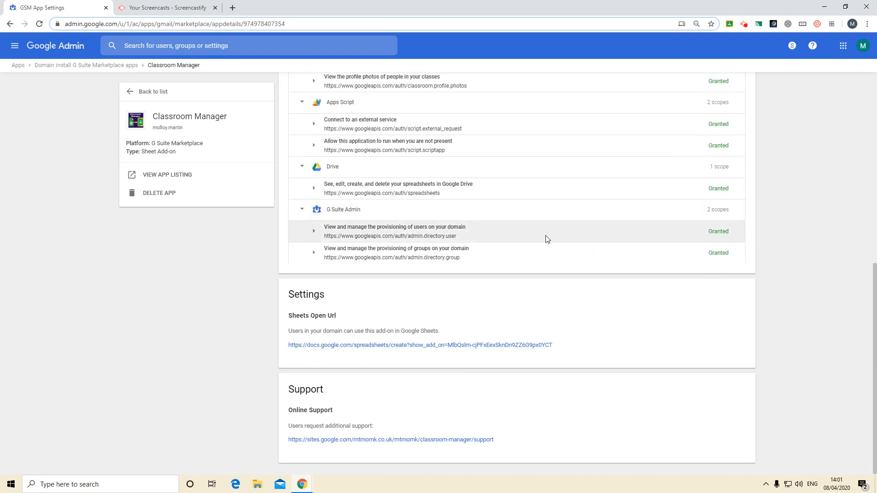
scroll(545, 225, "up", 1)
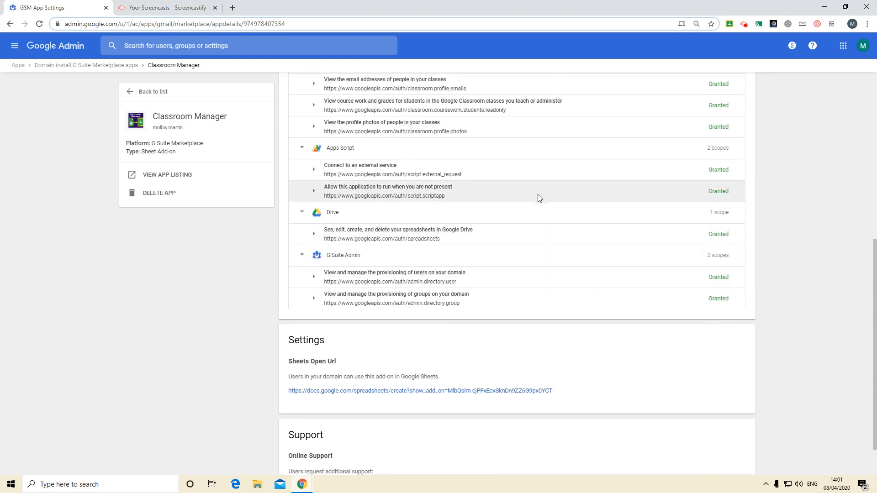
scroll(534, 184, "up", 3)
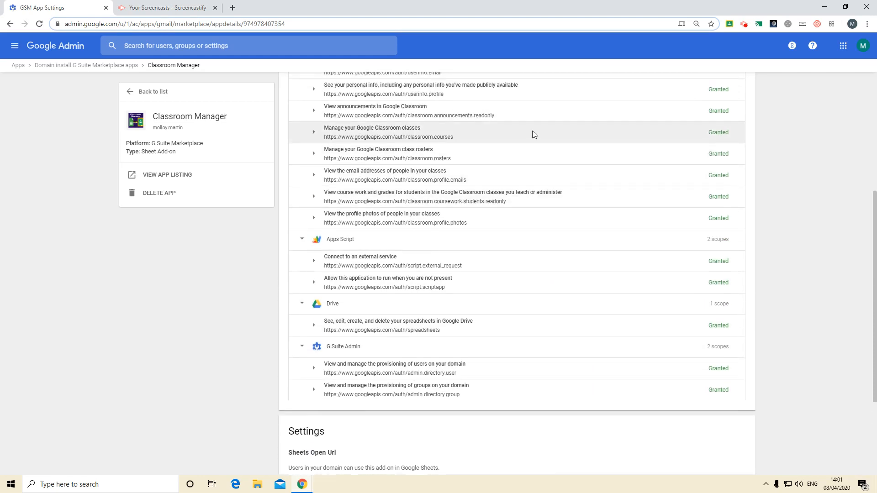
scroll(543, 155, "up", 1)
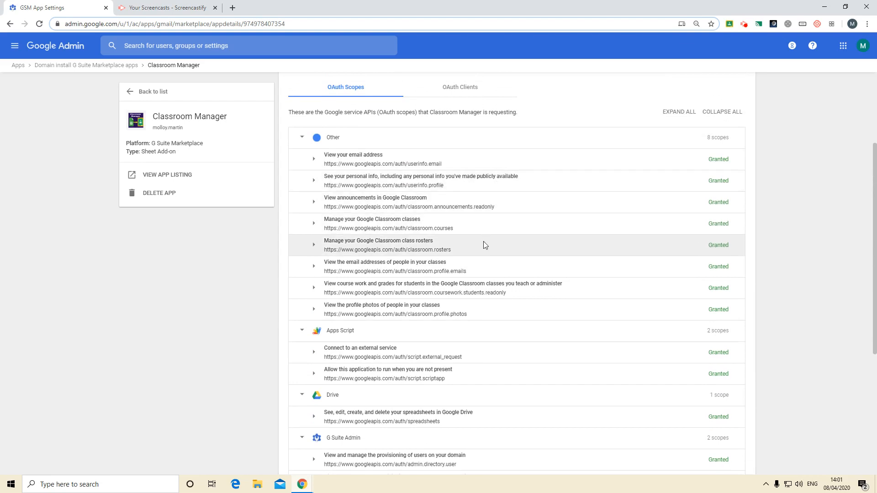
scroll(490, 246, "up", 3)
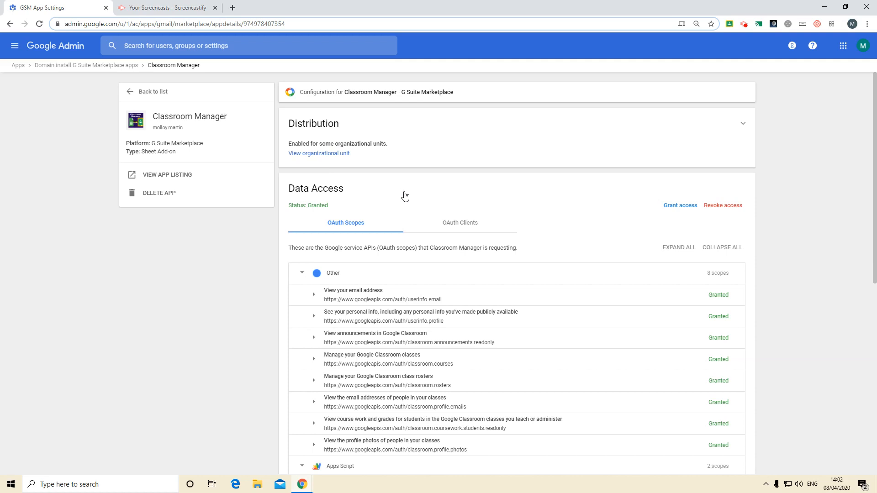
Step: Open Classroom Manager's organizational unit settings and check the service status for mtmomk.co.uk and Students
left_click(332, 155)
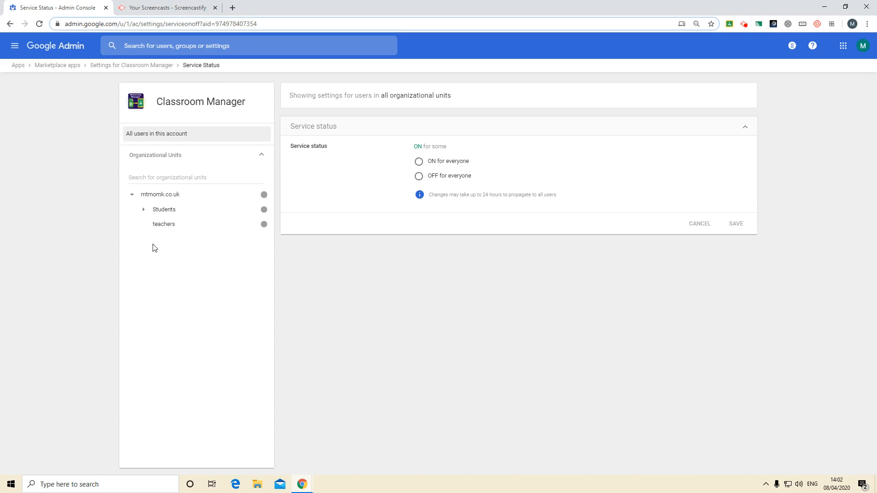
left_click(166, 200)
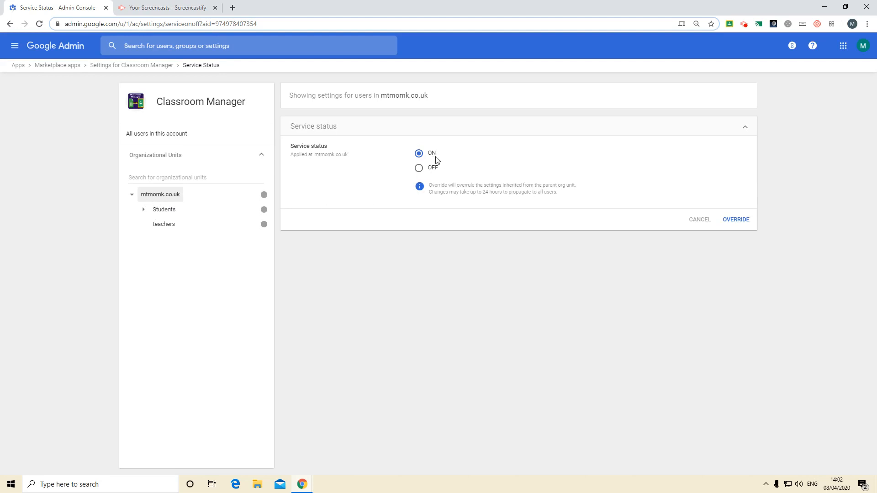
left_click(171, 214)
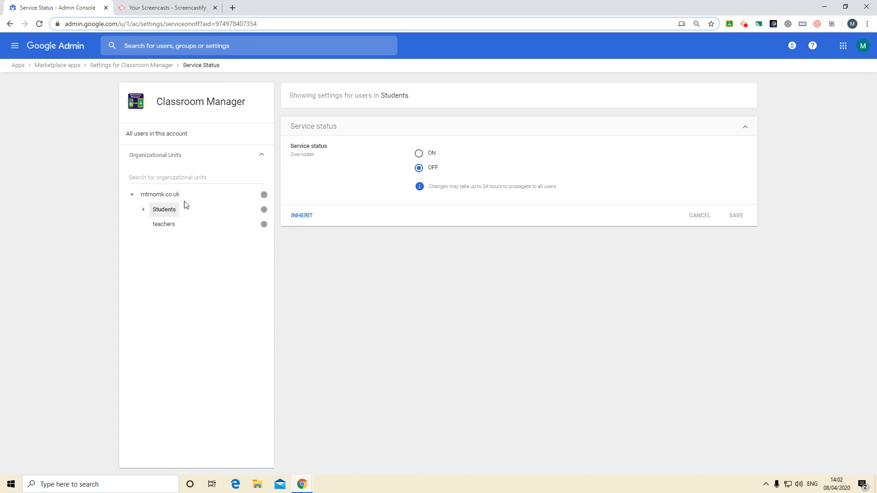
Step: Save Classroom Manager as OFF for the teachers unit, and reset the unit to inherit its parent's service status
left_click(165, 228)
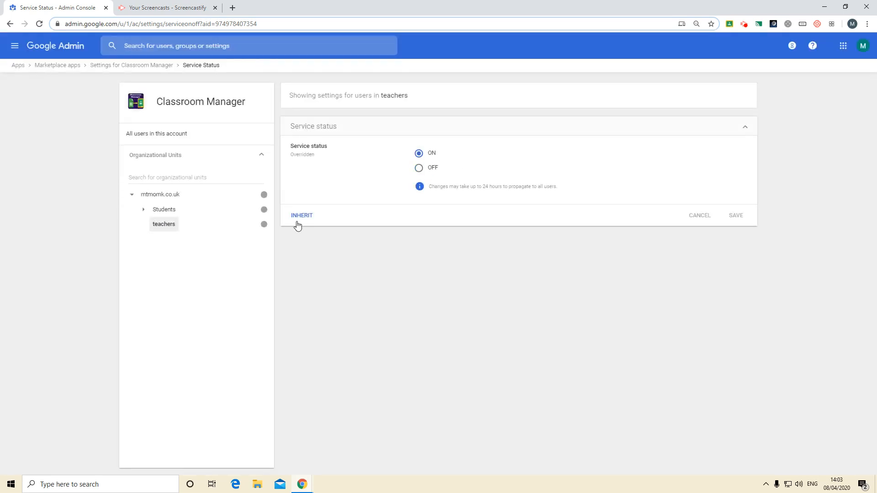
left_click(420, 169)
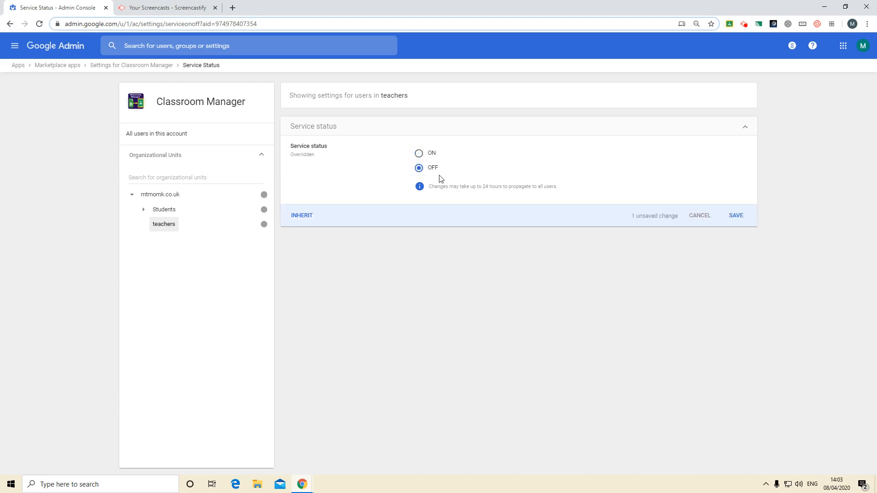
left_click(736, 216)
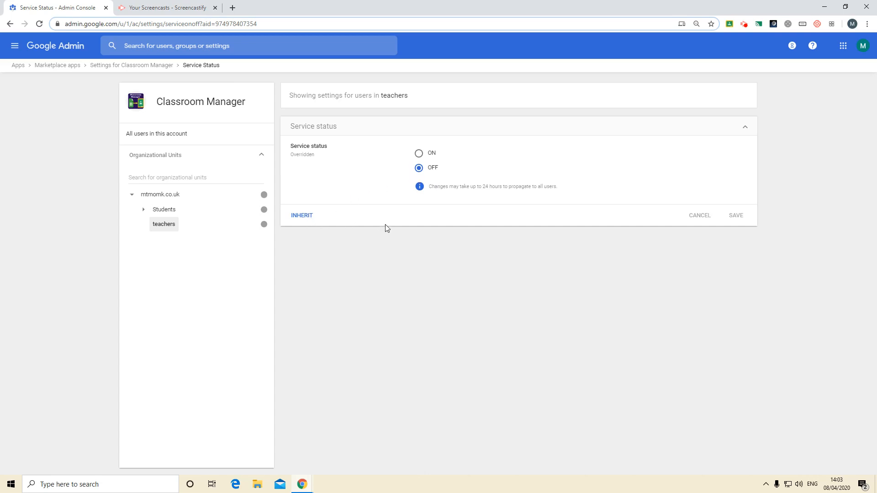
left_click(297, 218)
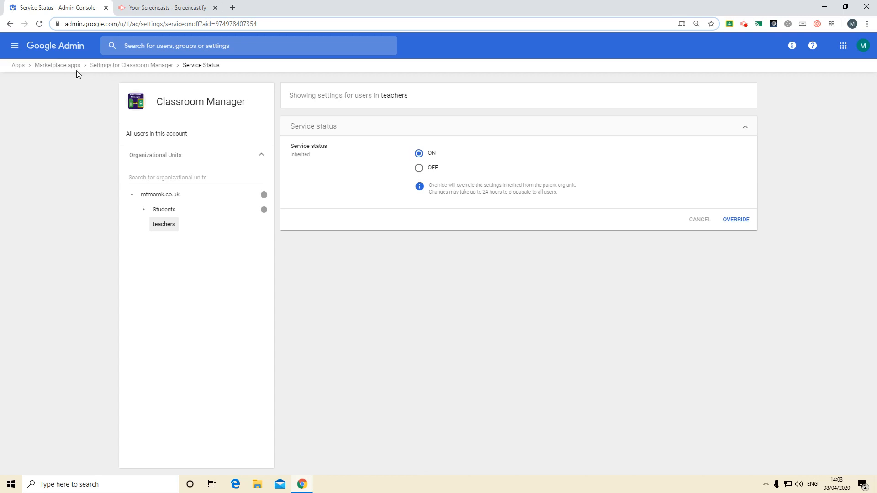
Step: Return to the admin console home and open API Permissions in the Security settings
left_click(63, 51)
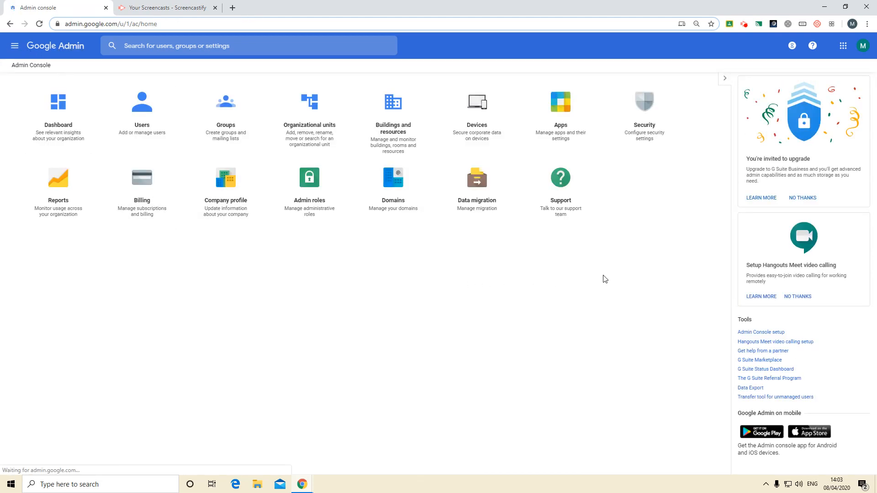
left_click(647, 123)
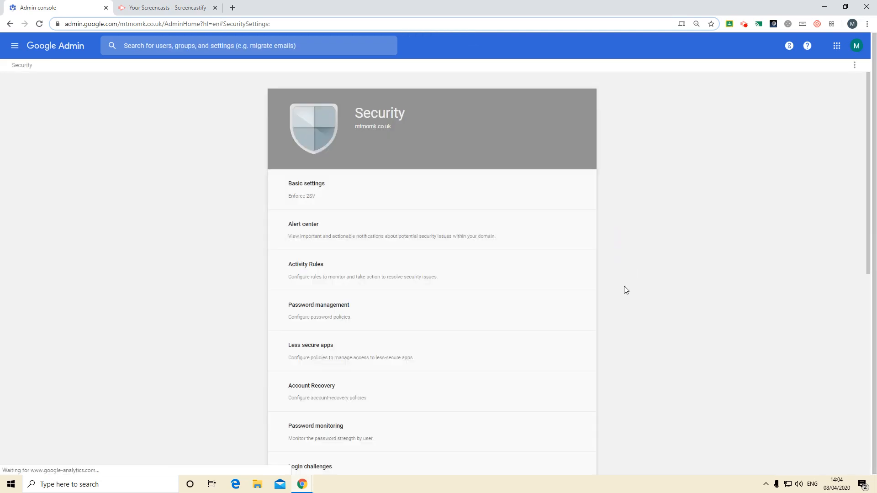
scroll(615, 285, "down", 3)
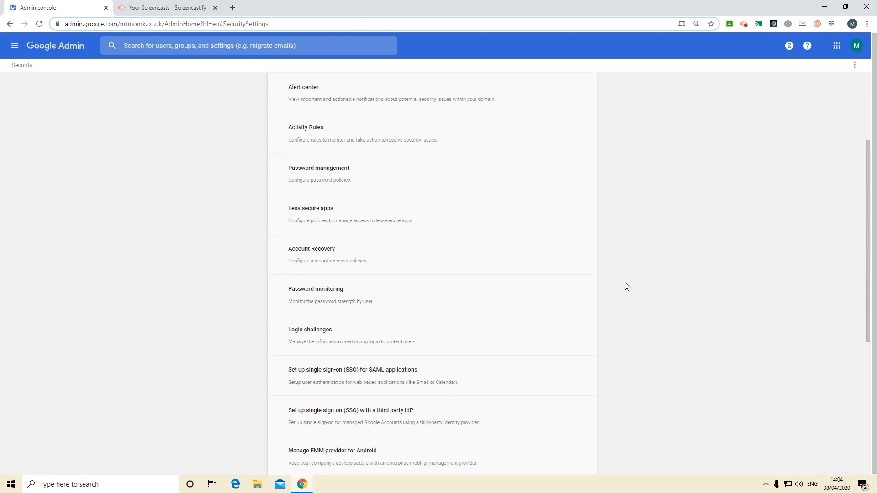
scroll(637, 270, "up", 3)
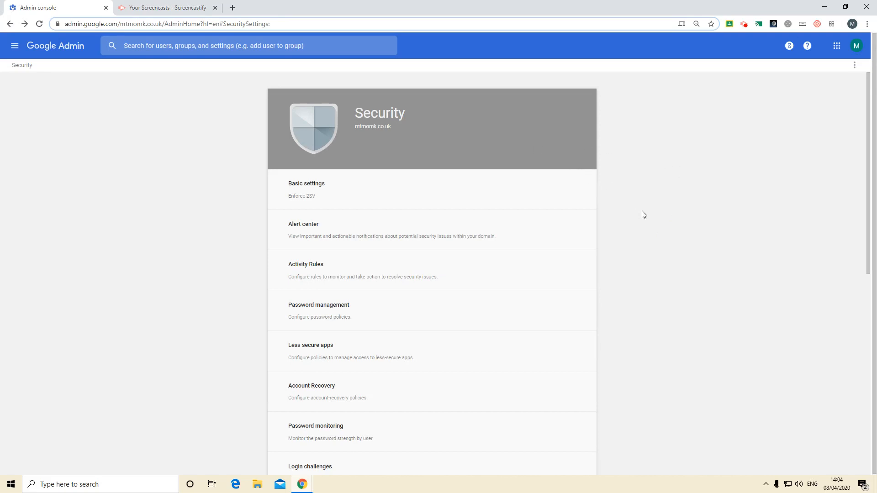
scroll(644, 216, "down", 2)
scroll(644, 217, "down", 2)
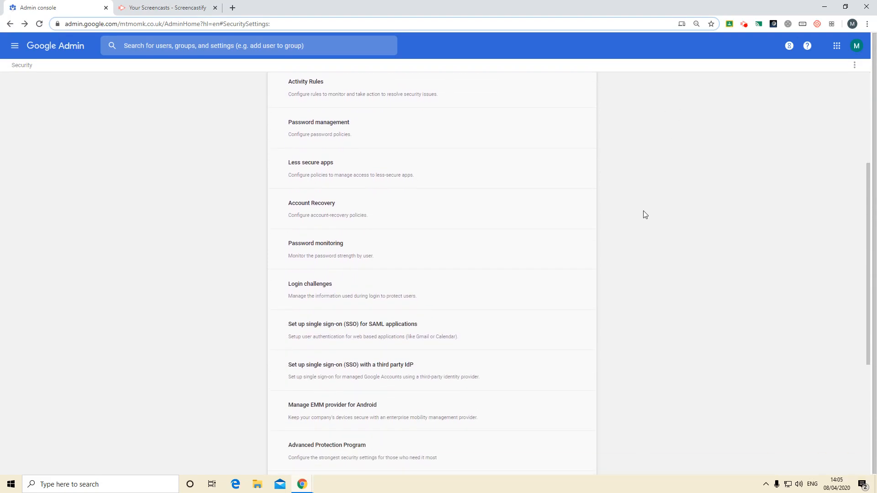
scroll(643, 215, "down", 5)
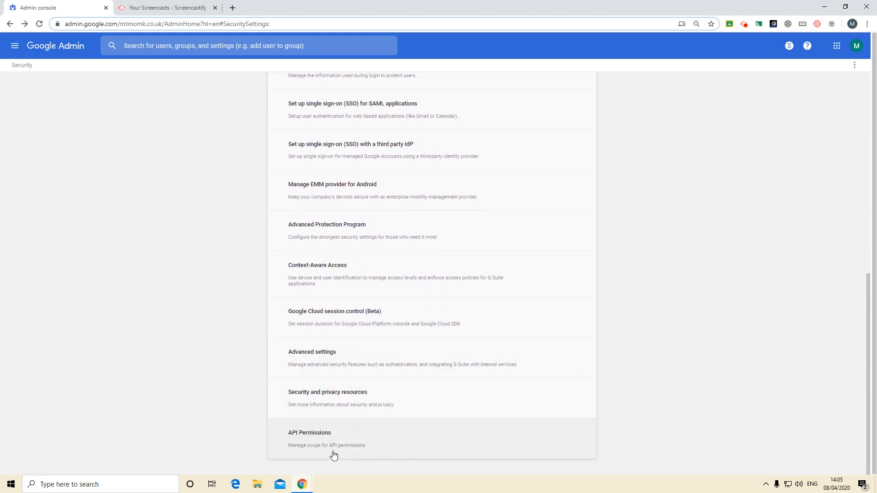
left_click(315, 436)
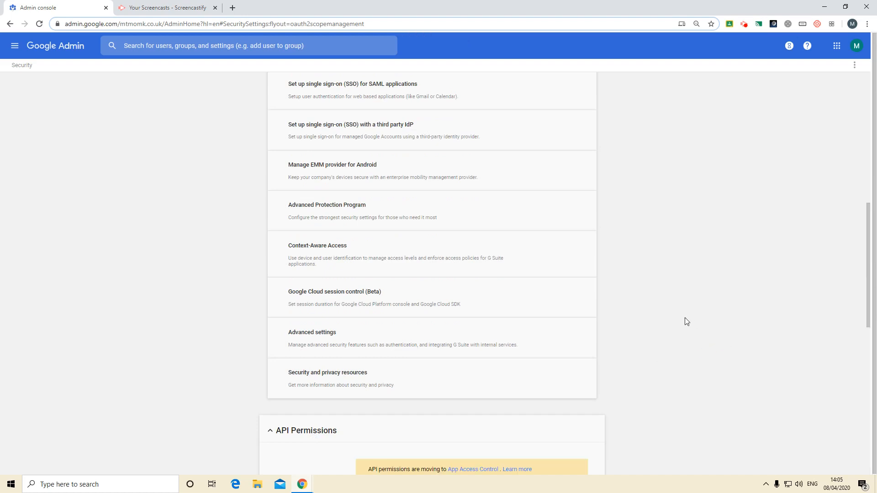
Step: Review the API access settings for G Suite and Google Cloud Platform, and open the Installed Apps list
scroll(688, 323, "down", 3)
scroll(686, 318, "down", 2)
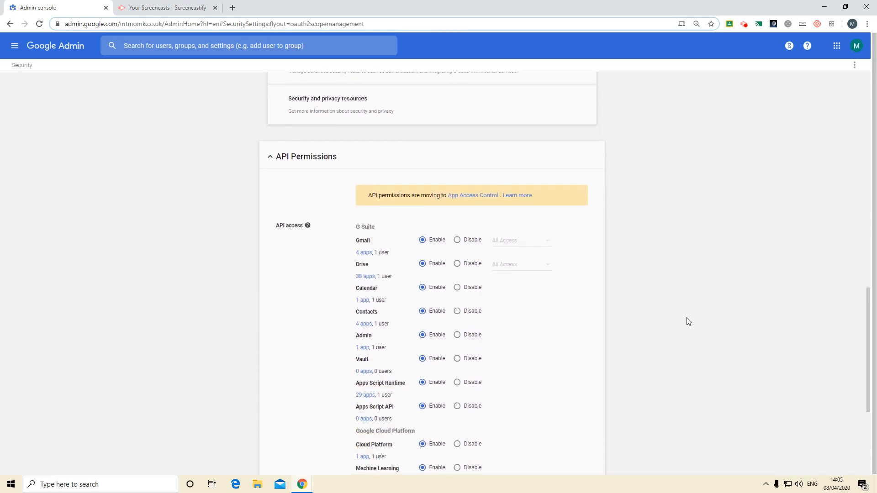
scroll(686, 302, "down", 1)
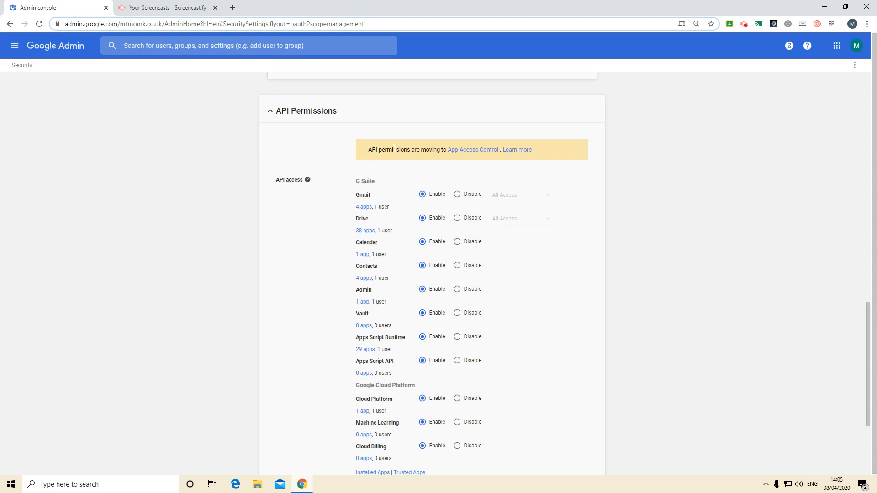
scroll(658, 247, "down", 3)
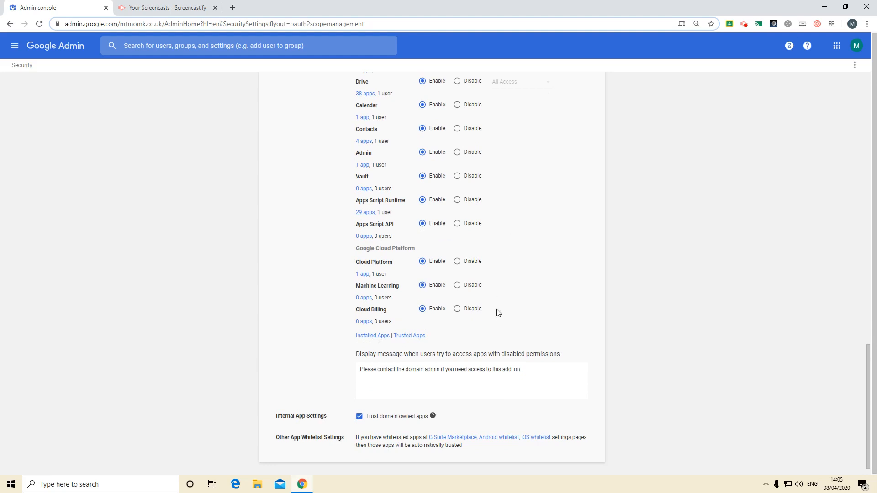
left_click(377, 341)
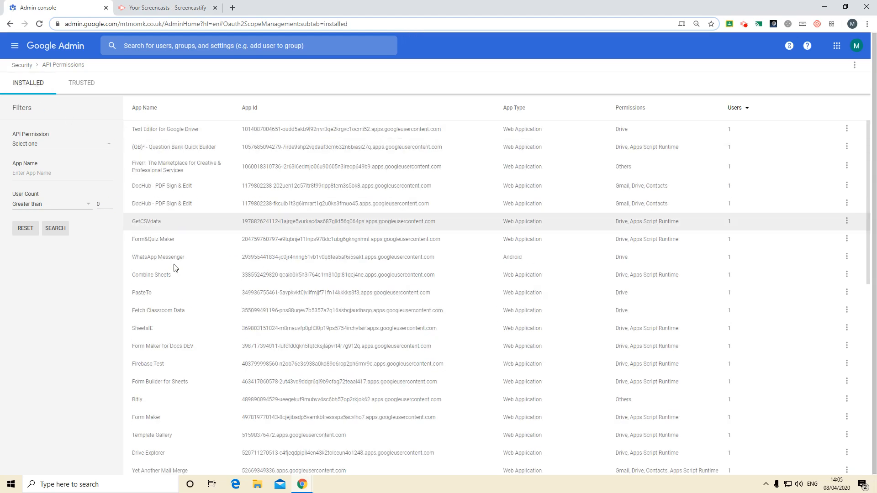
Step: Check the Trusted apps list and the action available for Classroom Manager, and return to the Installed apps list
left_click(84, 88)
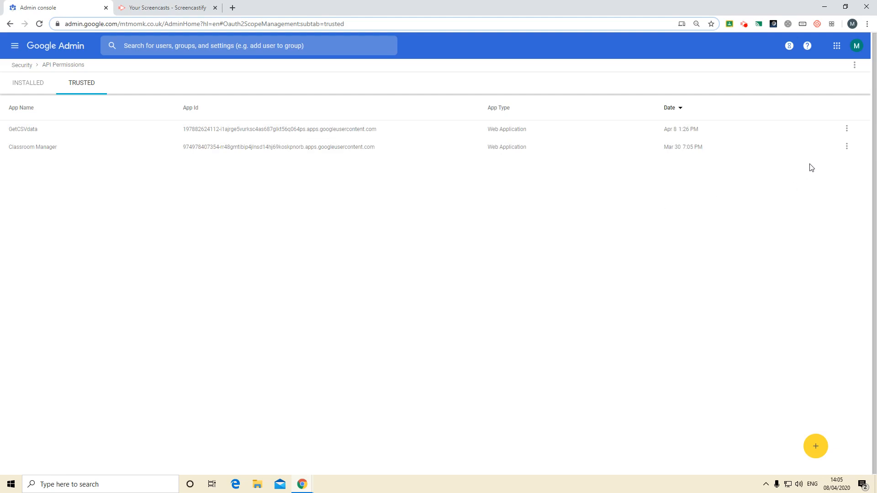
left_click(847, 147)
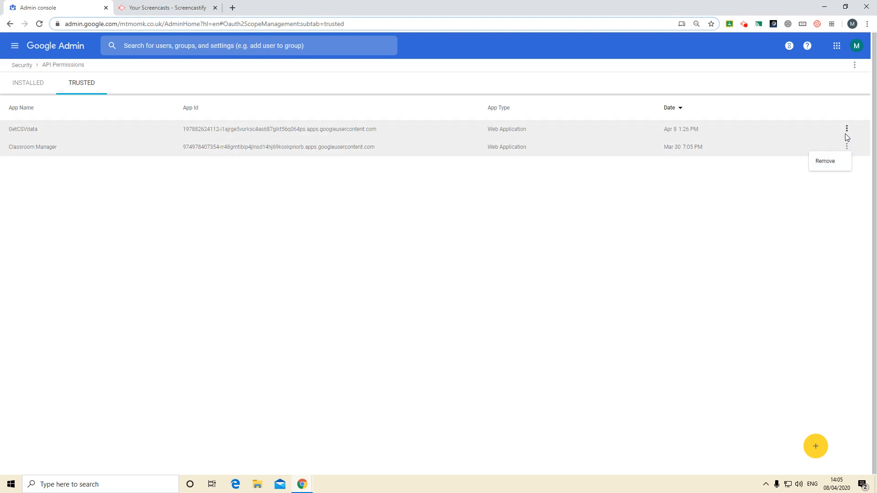
left_click(22, 85)
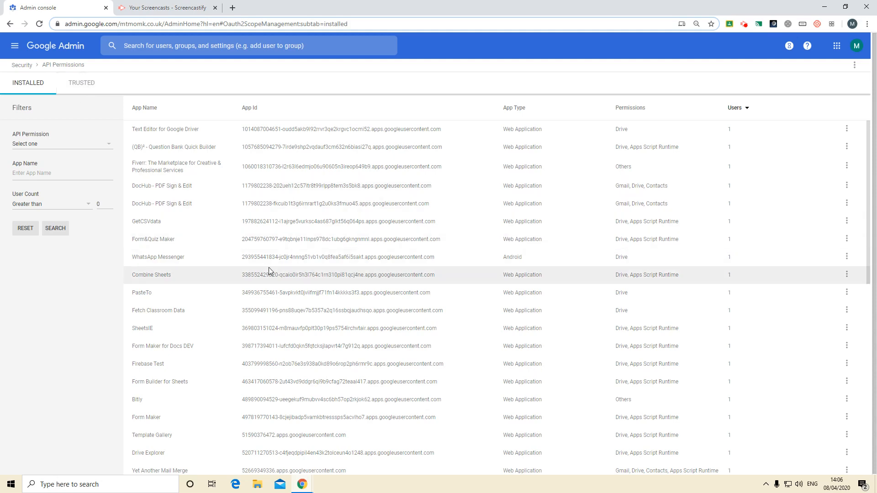
Step: Find Classroom Manager in the Installed apps list and try to mark it as trusted
scroll(269, 267, "down", 1)
scroll(269, 259, "down", 3)
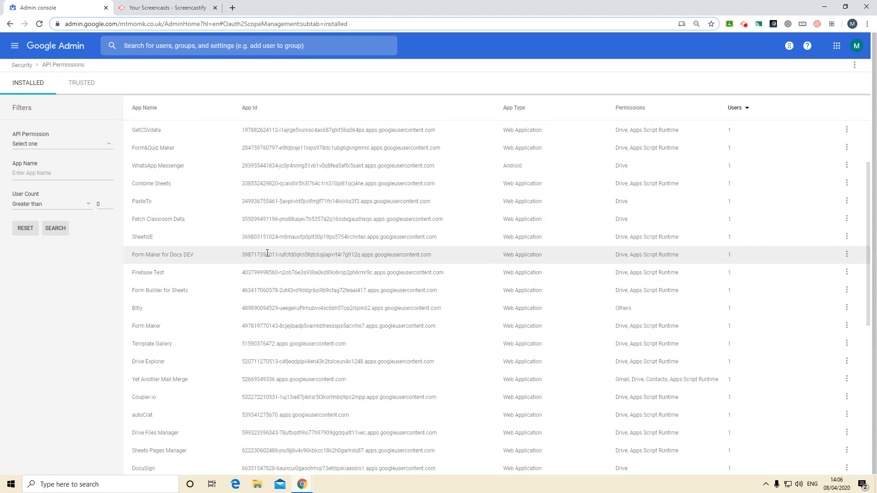
scroll(198, 204, "down", 5)
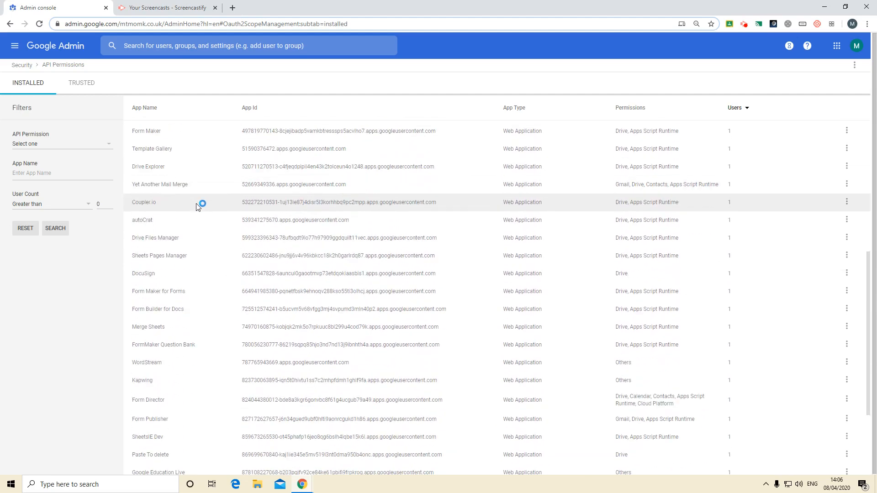
scroll(219, 257, "up", 8)
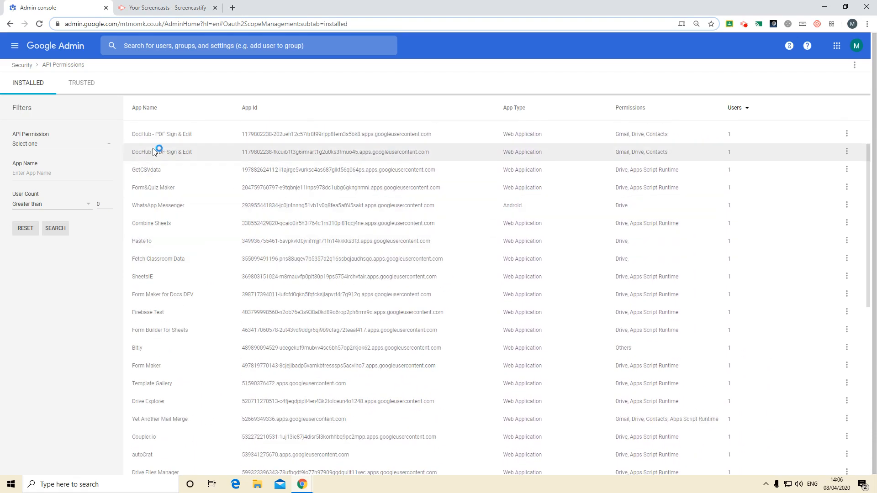
scroll(202, 217, "down", 1)
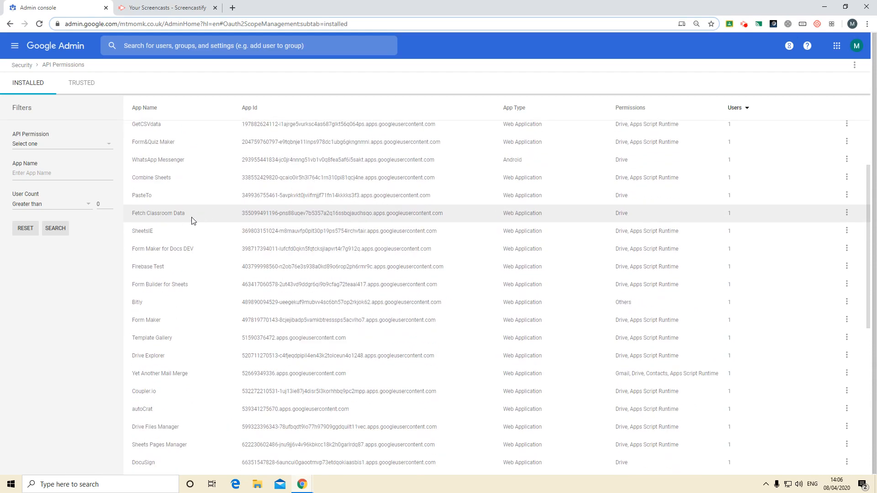
scroll(190, 228, "down", 7)
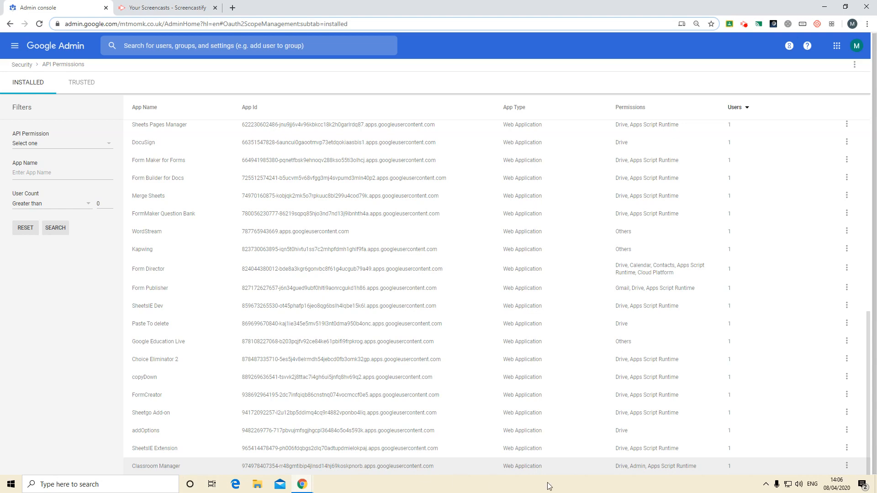
left_click(847, 466)
left_click(833, 451)
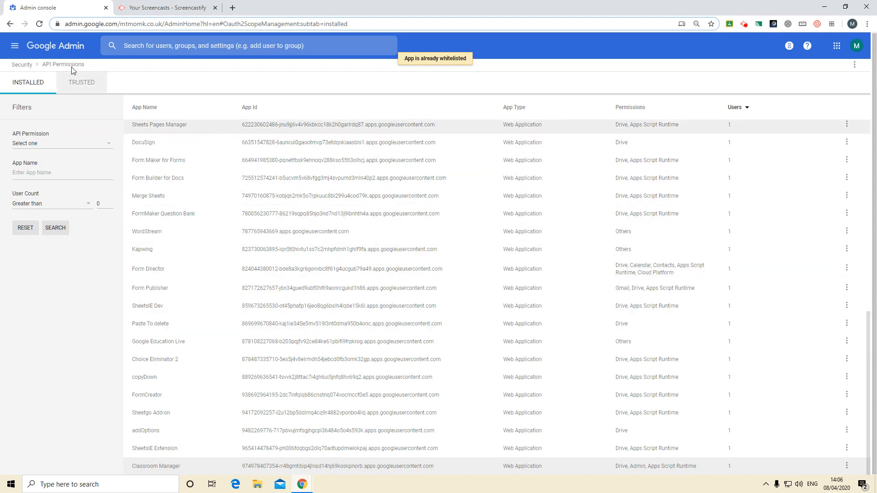
Step: Go back to the API Permissions section of the Security settings, open App Access Control and dismiss its welcome message
left_click(10, 26)
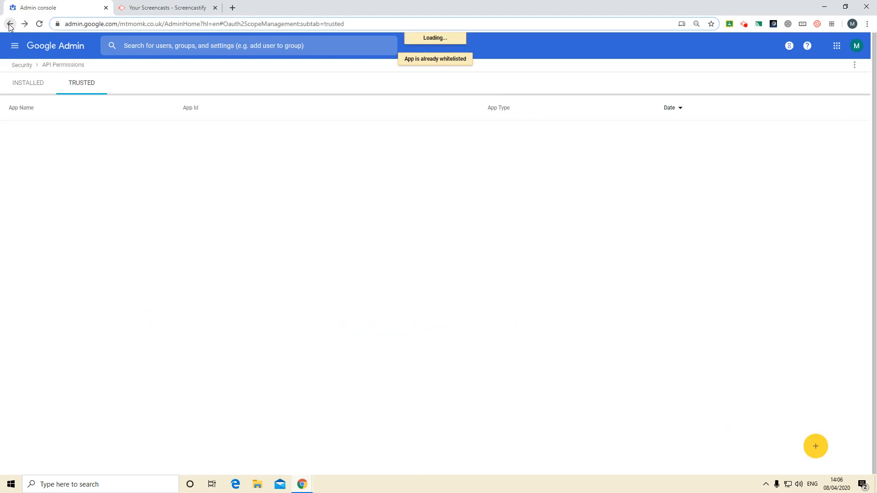
left_click(9, 24)
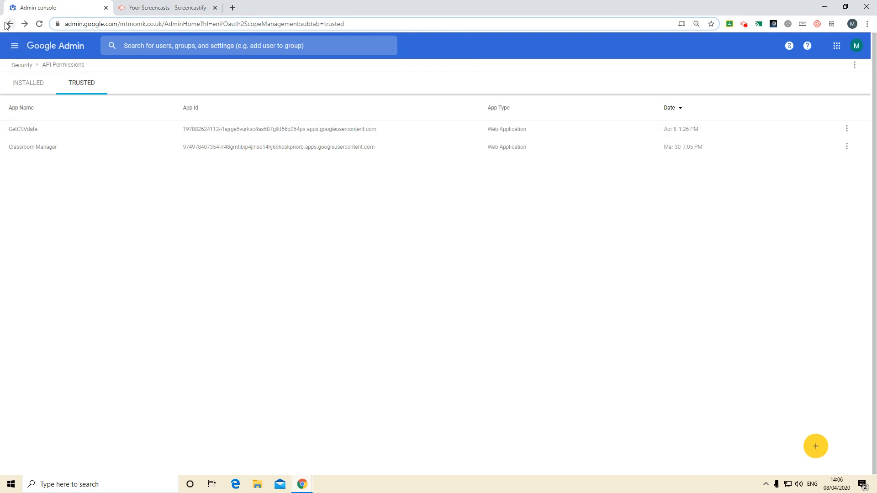
left_click(13, 26)
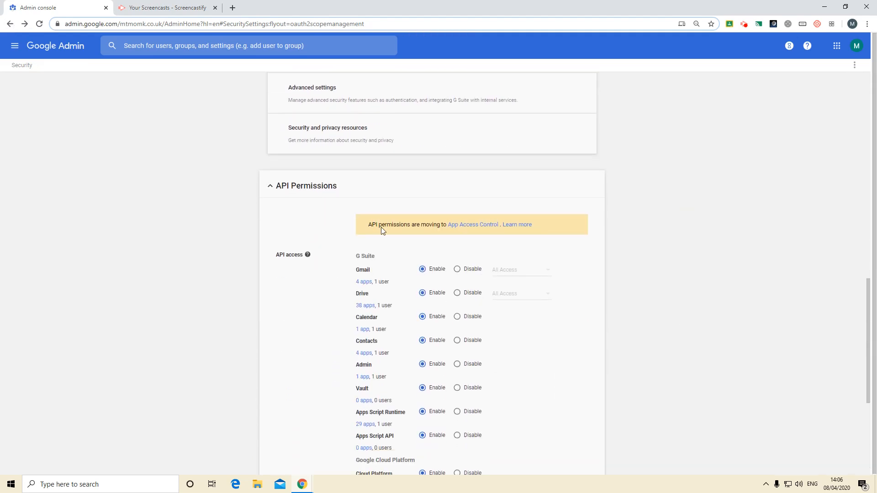
left_click(470, 229)
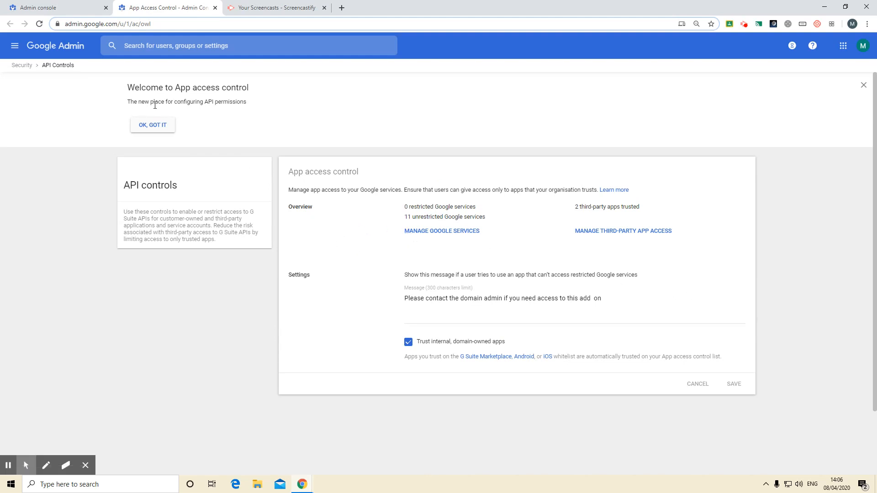
left_click(156, 132)
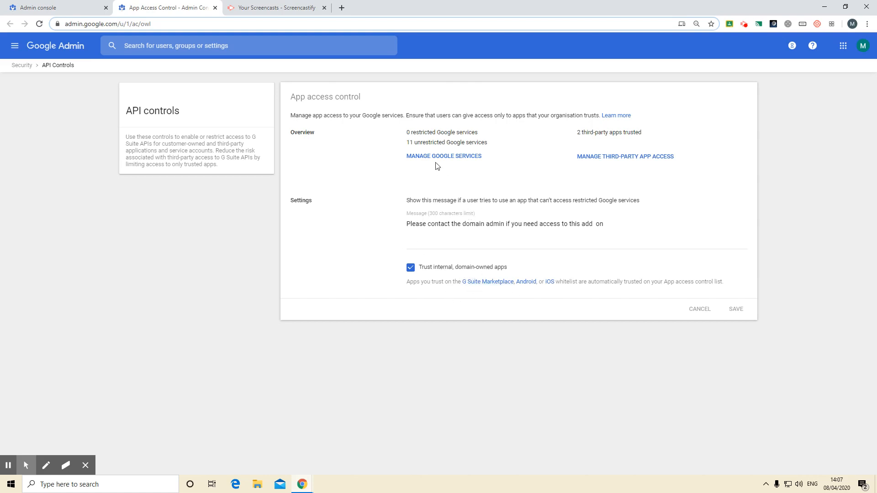
Step: Open the third-party app access list and filter the connected apps by app name containing "Classroom"
left_click(594, 158)
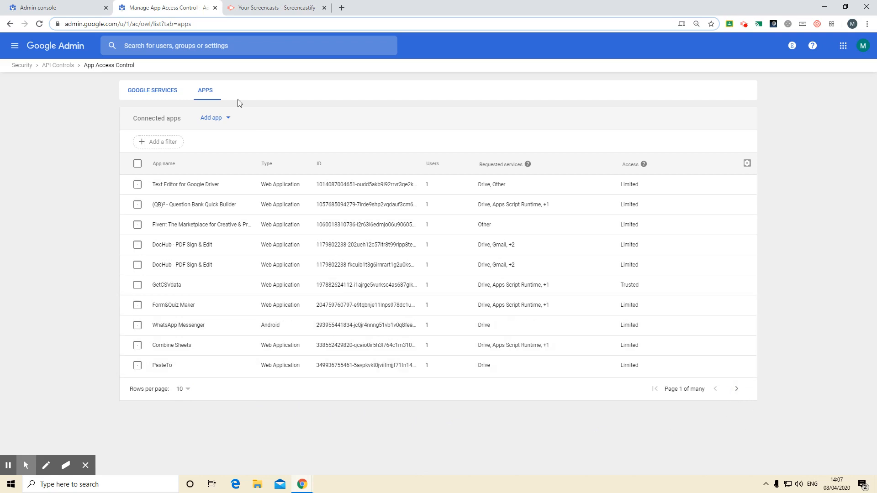
left_click(160, 142)
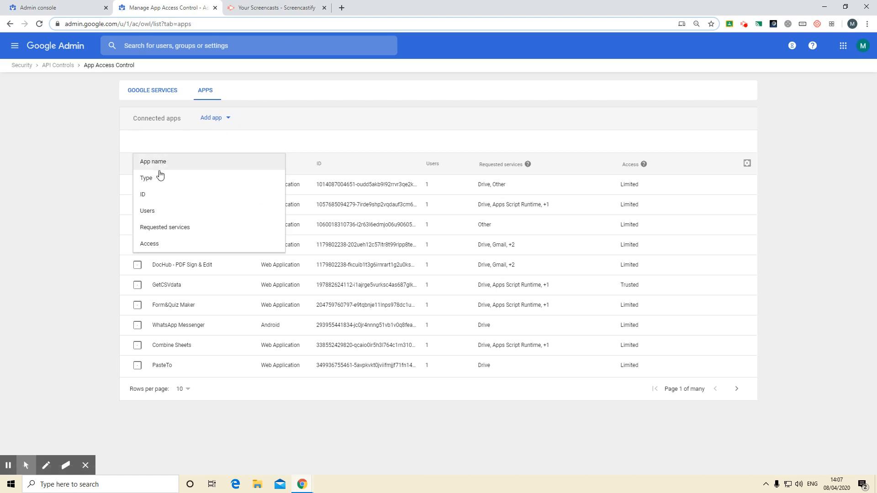
left_click(164, 163)
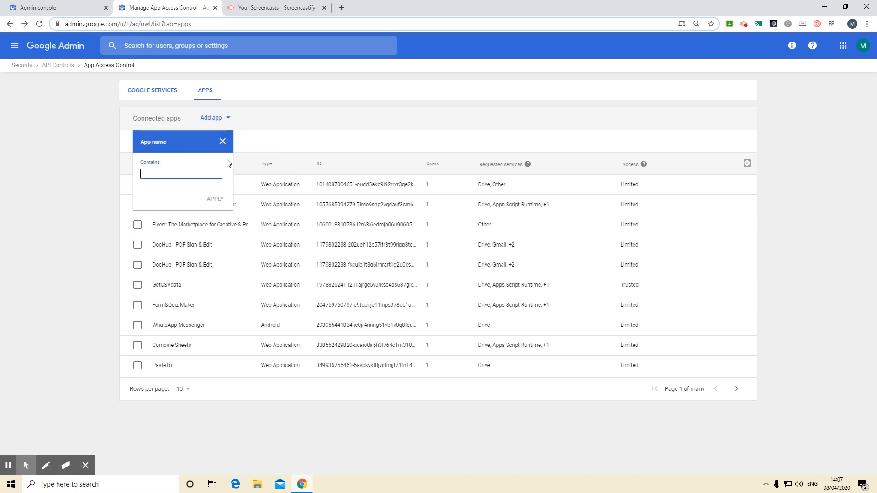
type("Classroom")
key("Return")
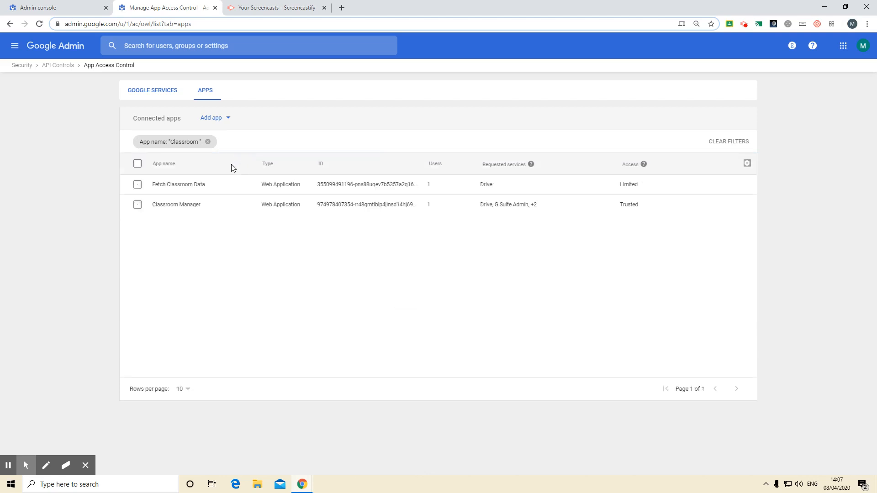
Step: Open Classroom Manager's app details and choose "Trusted: Can access all Google services" as its access configuration
left_click(138, 205)
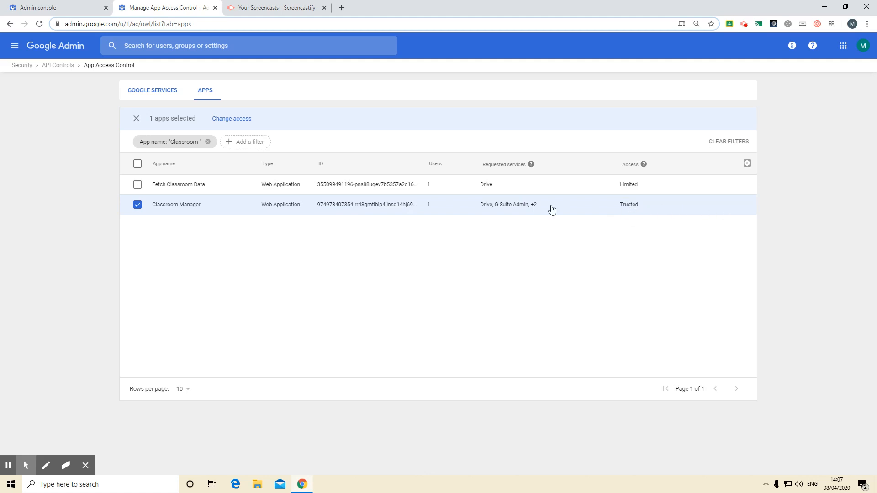
left_click(190, 204)
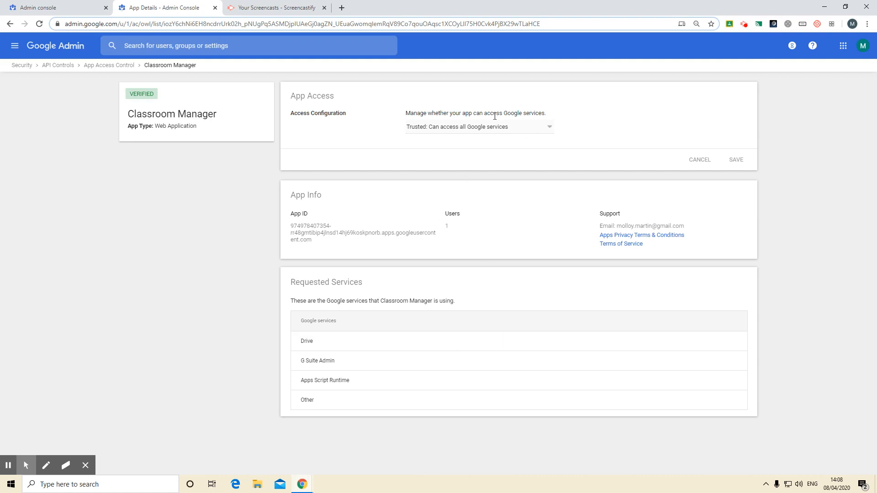
left_click(548, 131)
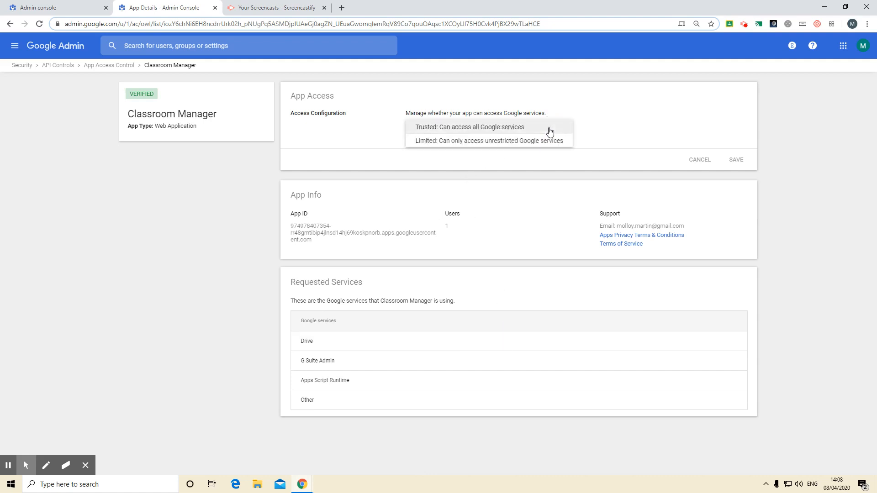
left_click(448, 130)
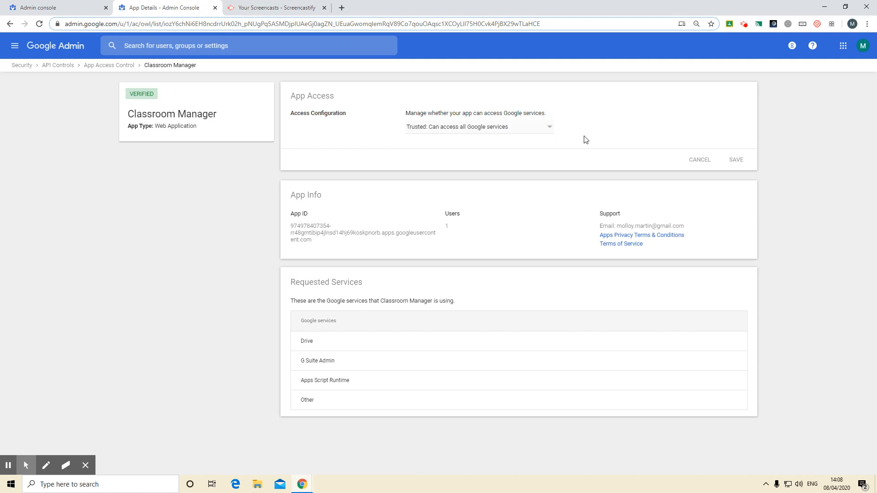